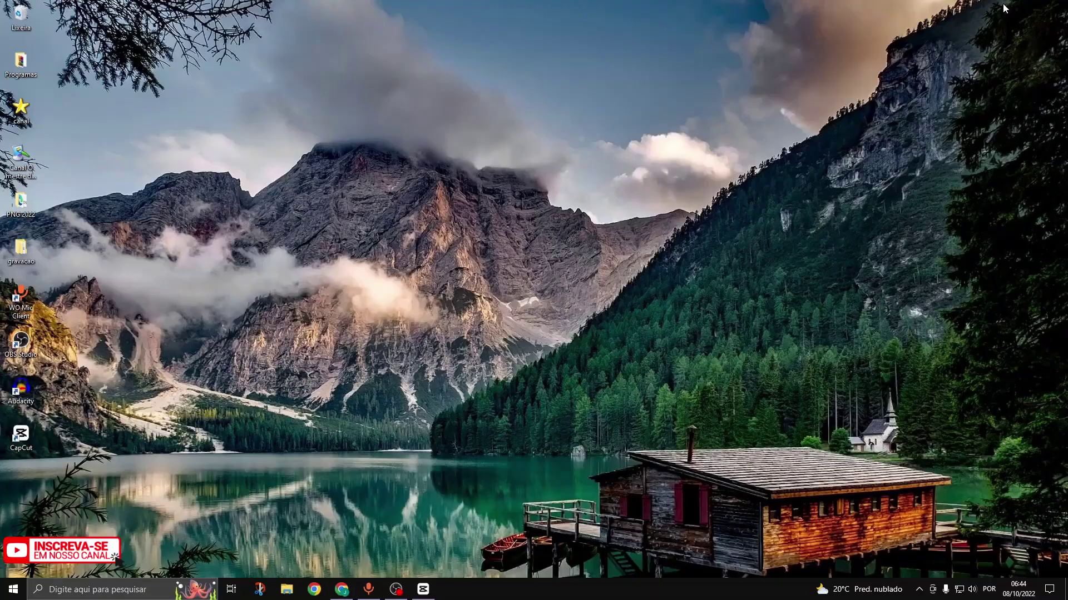
Launch CapCut from the desktop and open the existing project 1008.
left_click(1063, 6)
left_click(416, 593)
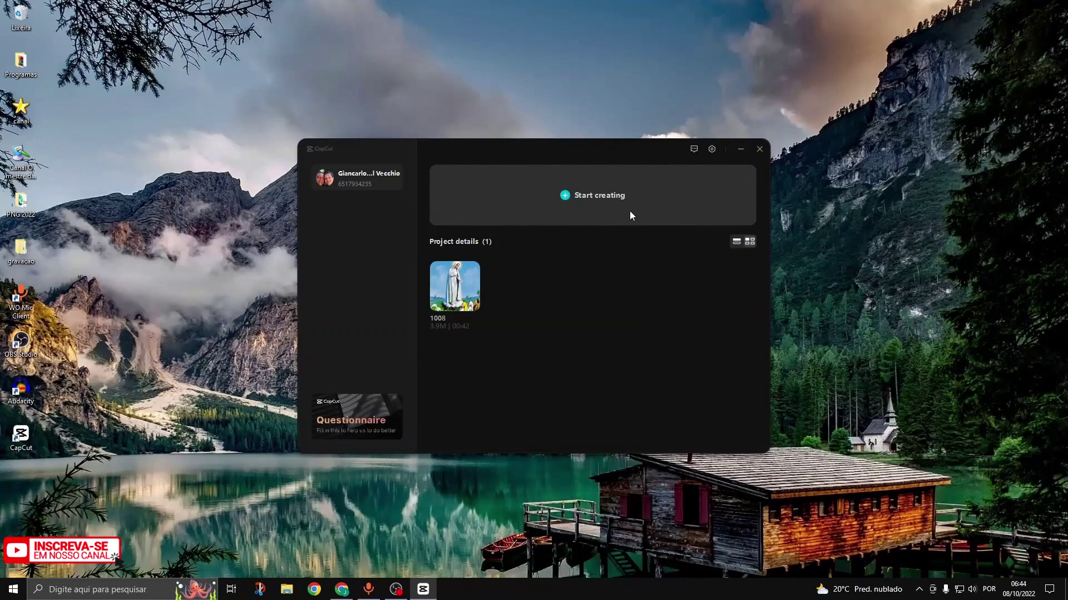
left_click(459, 290)
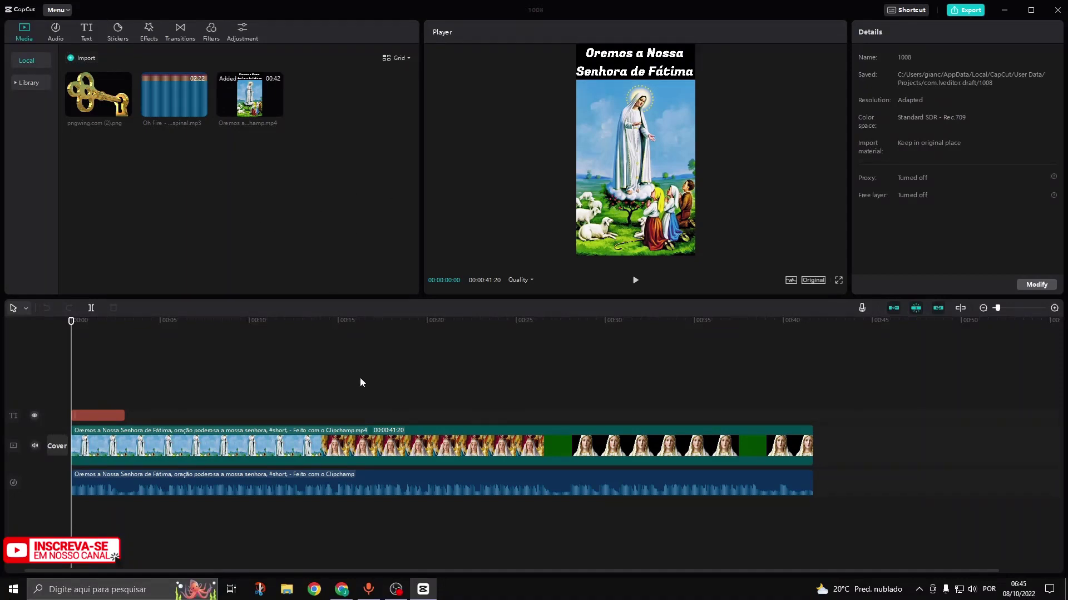
Delete the separated audio clip and the video clip from the timeline, leaving it empty.
left_click(343, 481)
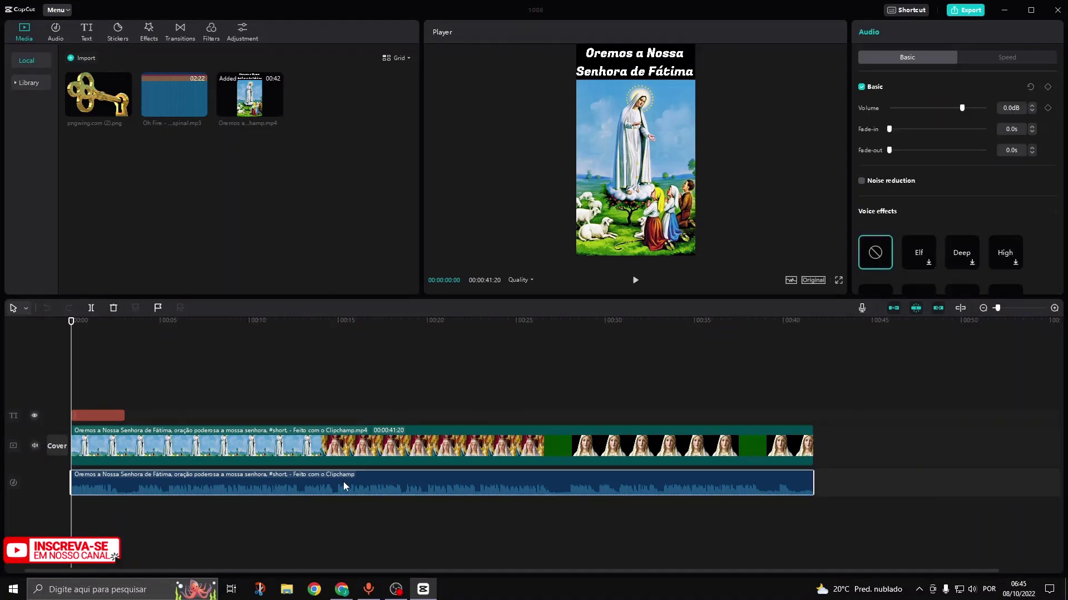
key("Delete")
left_click(332, 445)
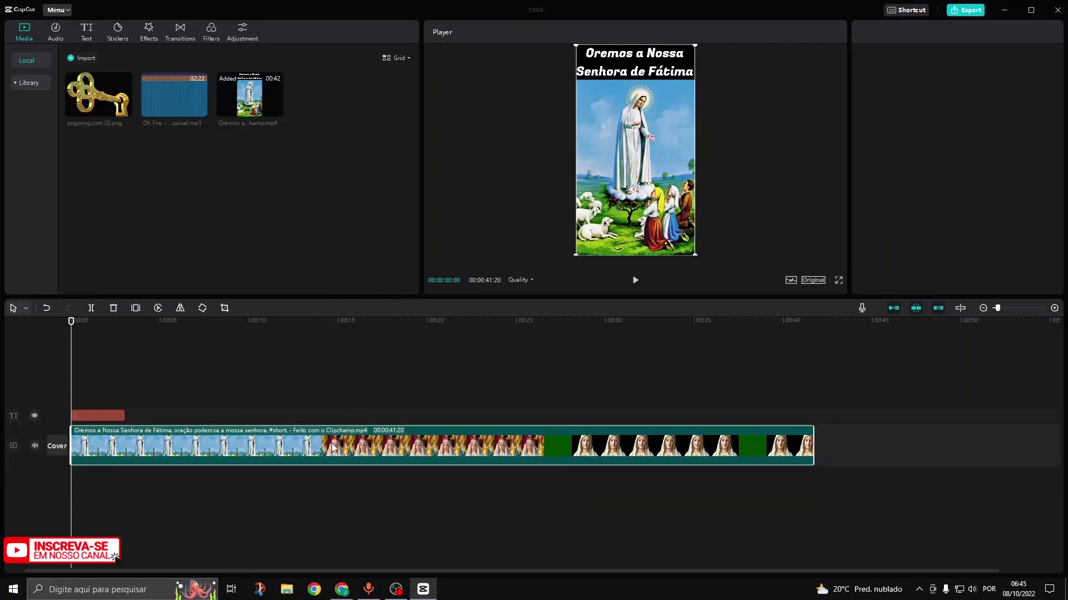
key("Delete")
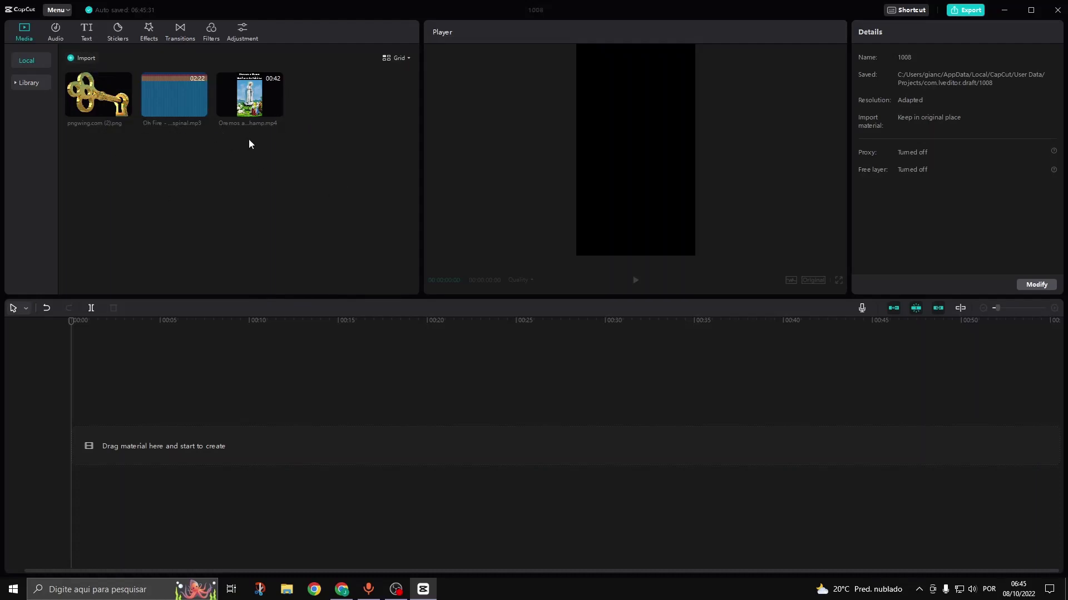
Examine the stock media library, including the Cut-out Text, Animation and NYE Celebration categories.
left_click(22, 89)
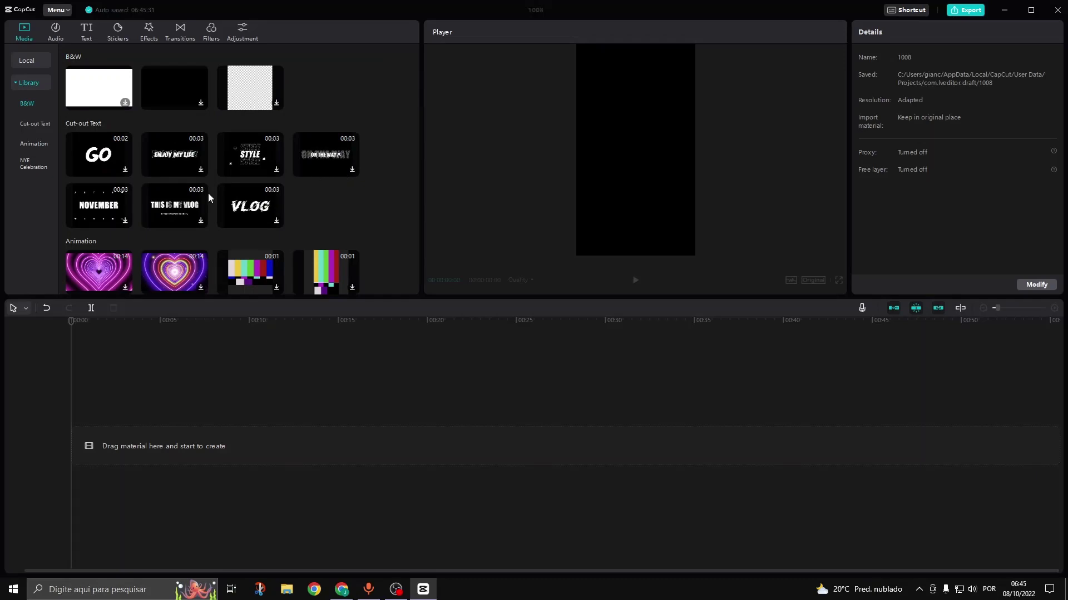
scroll(207, 189, "down", 10)
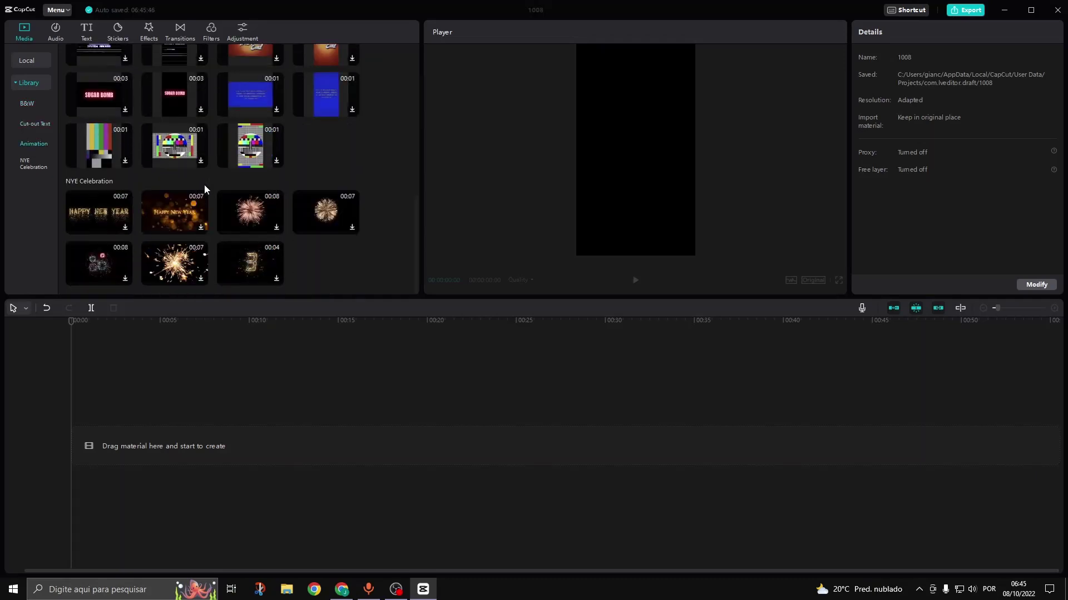
scroll(205, 186, "up", 5)
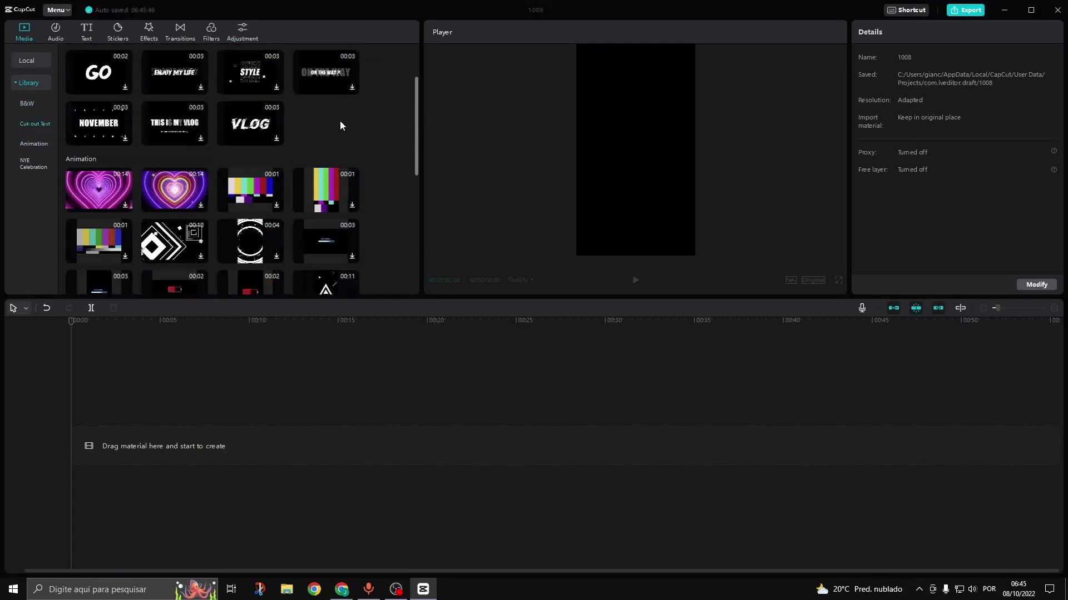
scroll(210, 142, "up", 2)
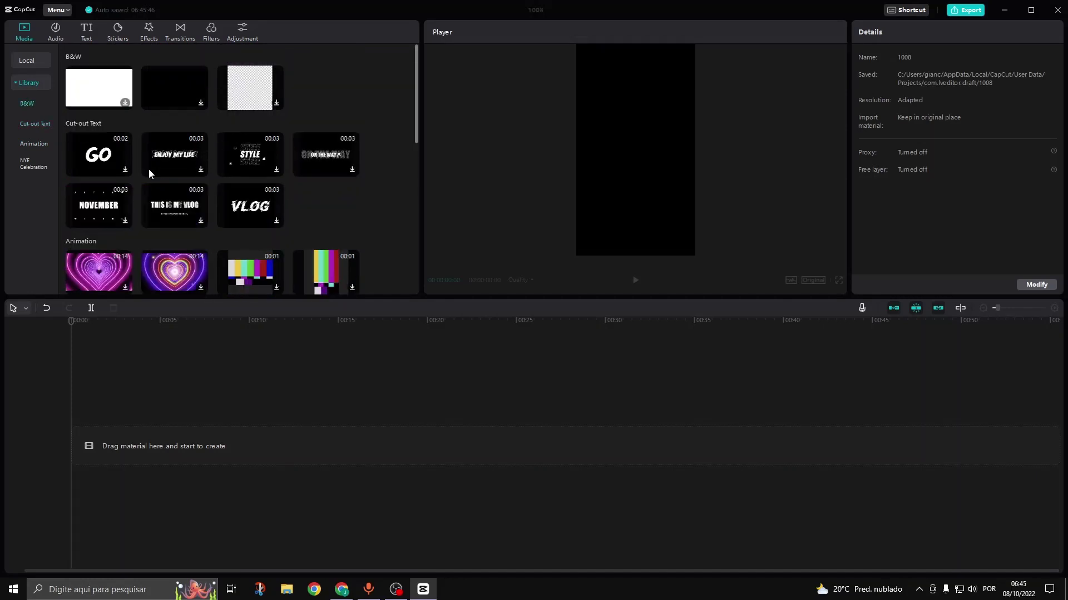
left_click(32, 125)
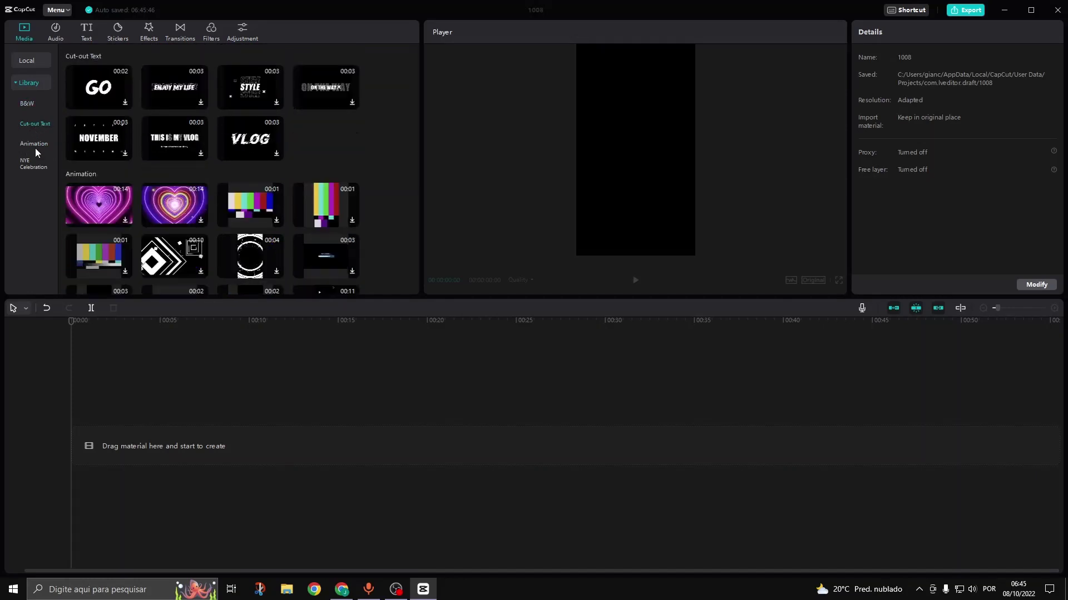
left_click(35, 146)
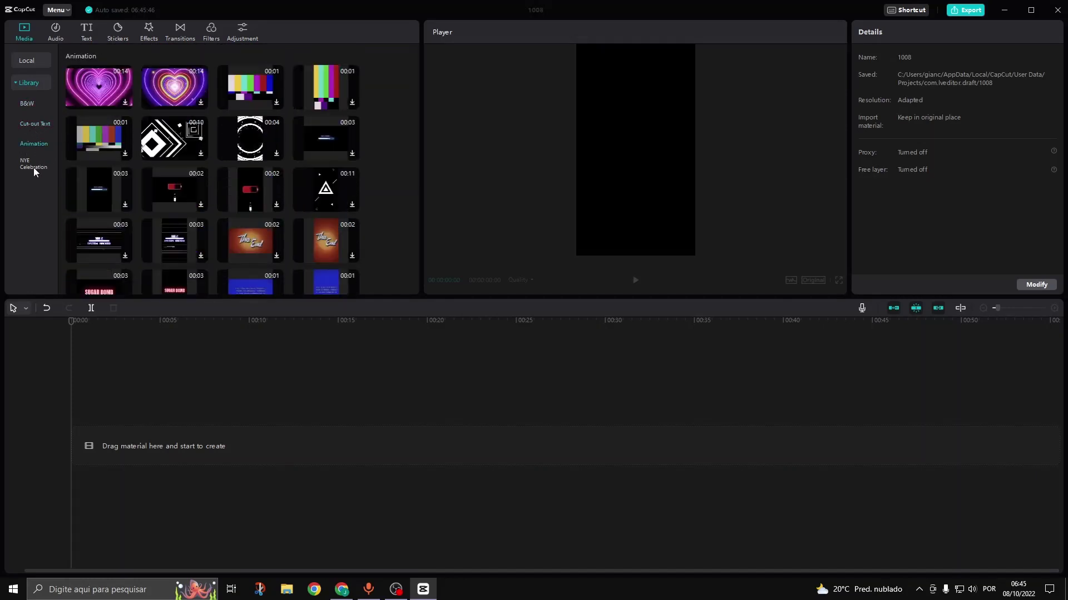
left_click(34, 168)
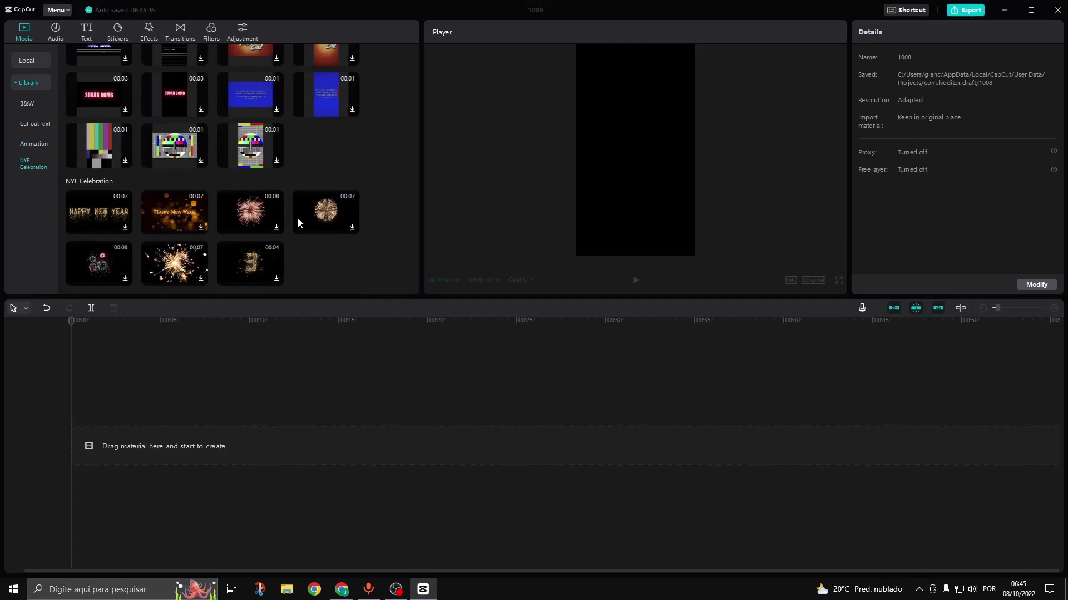
scroll(293, 207, "up", 5)
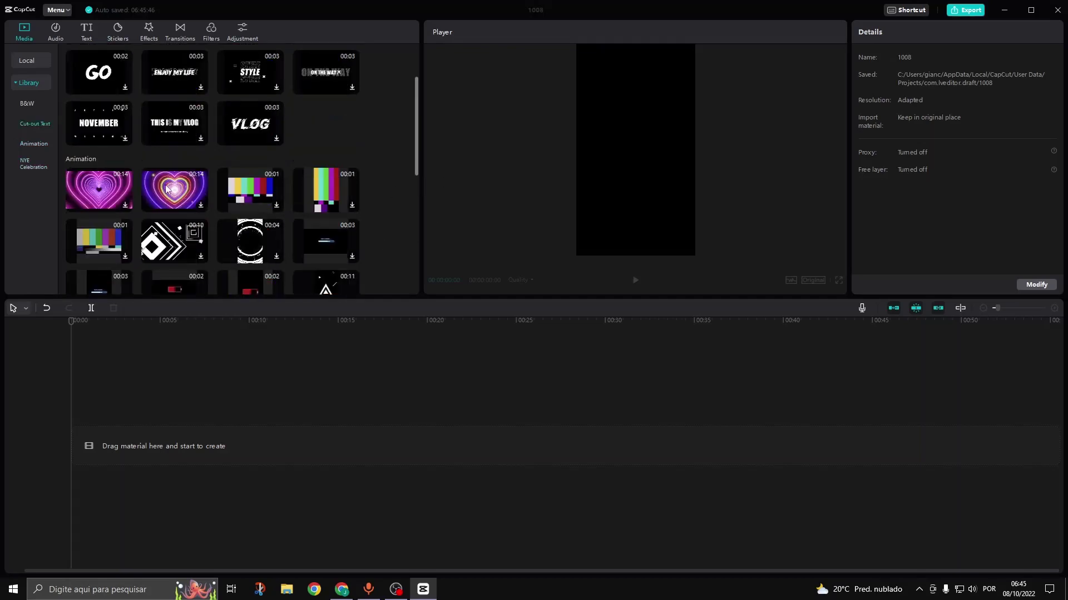
scroll(113, 158, "up", 2)
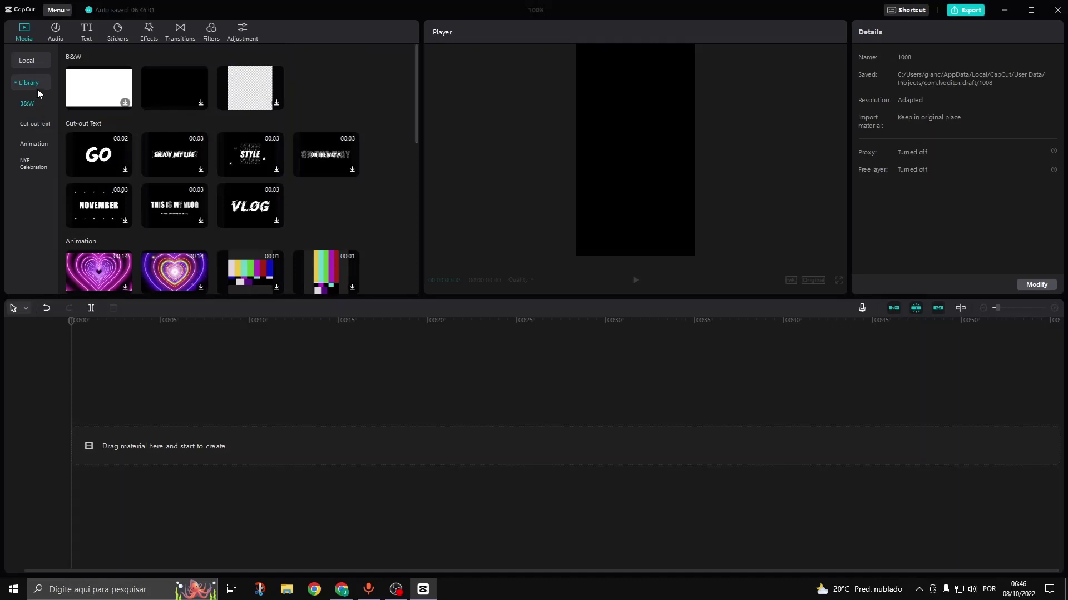
Import the image picwish.png from the Downloads folder into the project's local media.
left_click(36, 64)
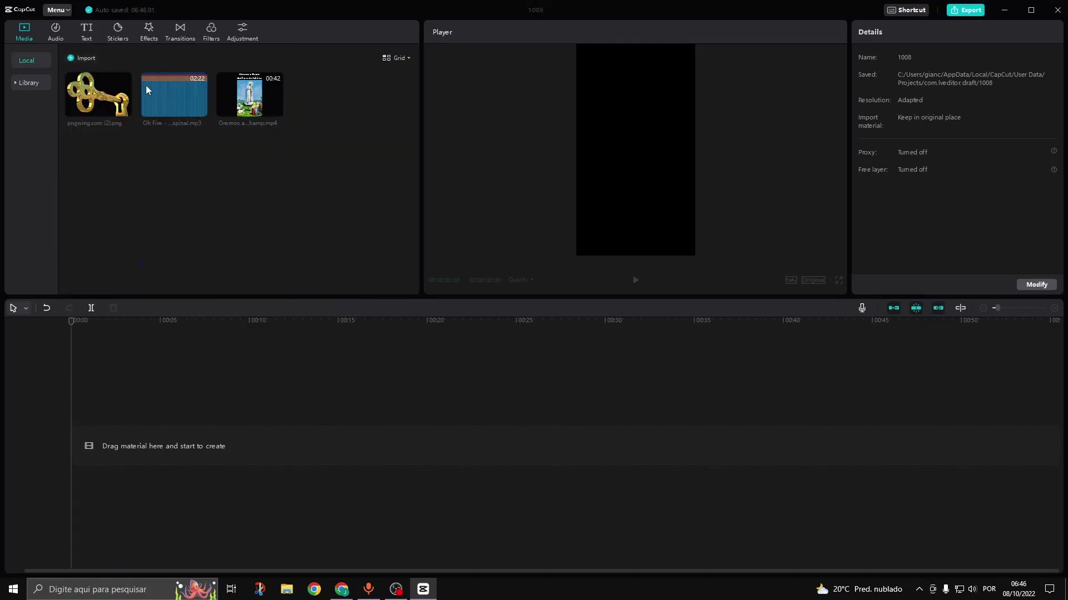
left_click(92, 60)
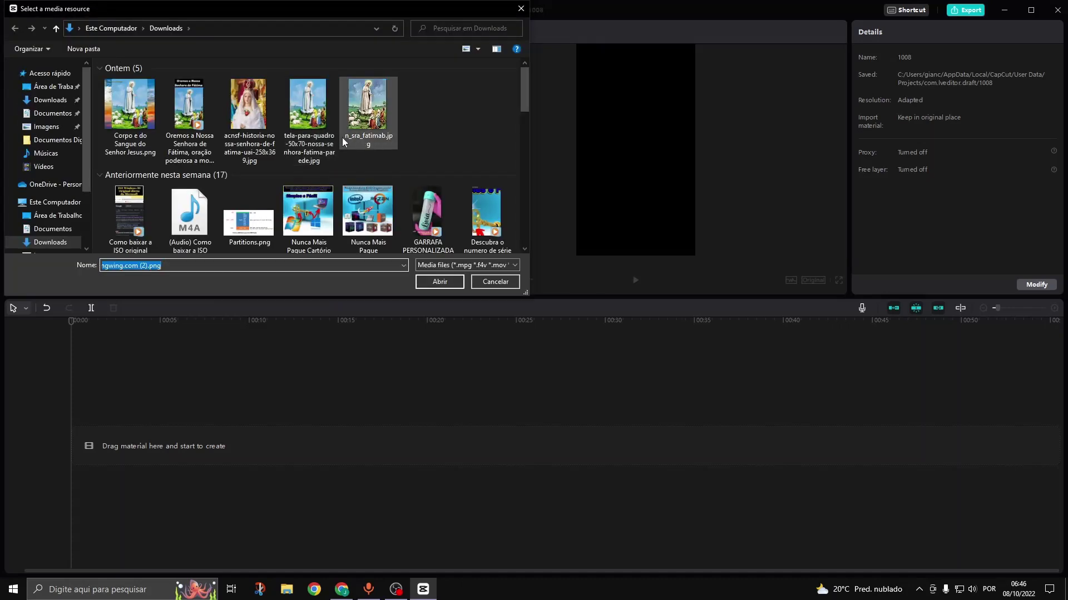
scroll(303, 203, "down", 2)
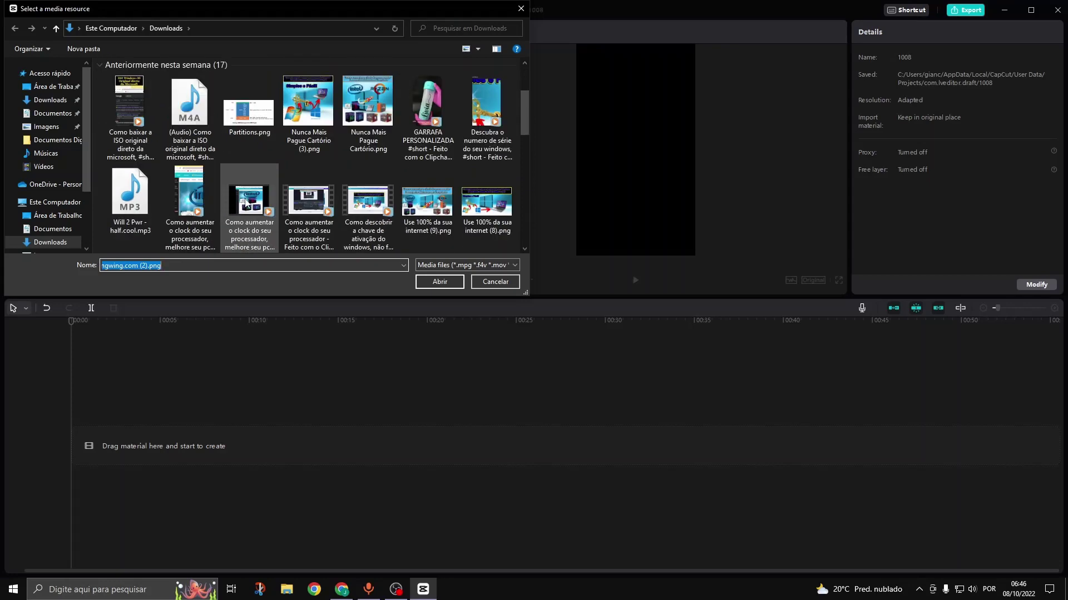
scroll(245, 203, "down", 4)
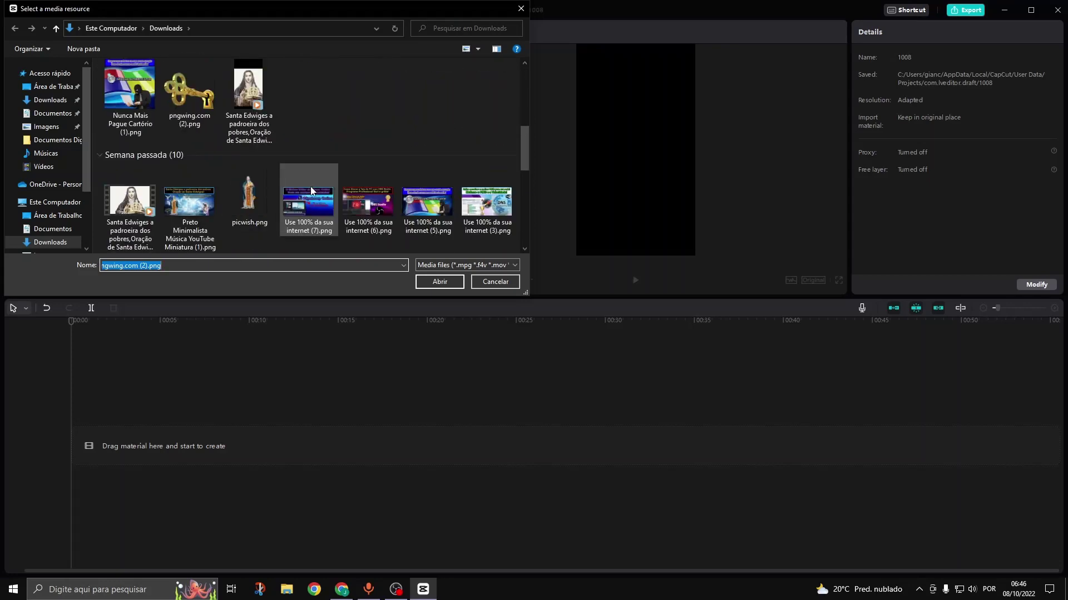
double_click(247, 194)
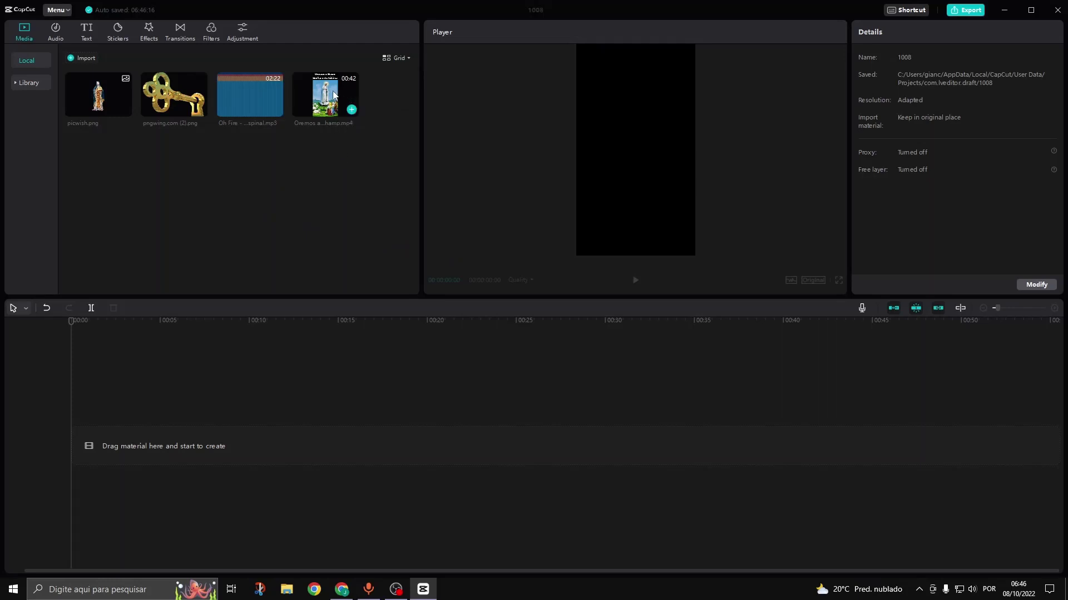
Place the 42-second Oremos a Nossa Senhora video at the start of the timeline and separate its audio.
left_click_drag(334, 95, 69, 439)
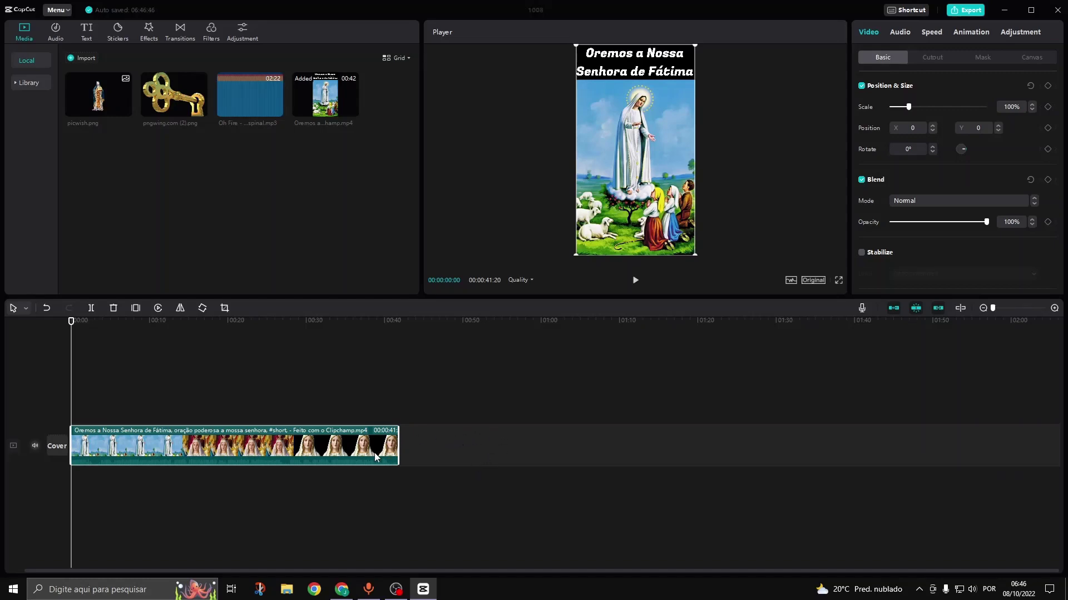
right_click(301, 456)
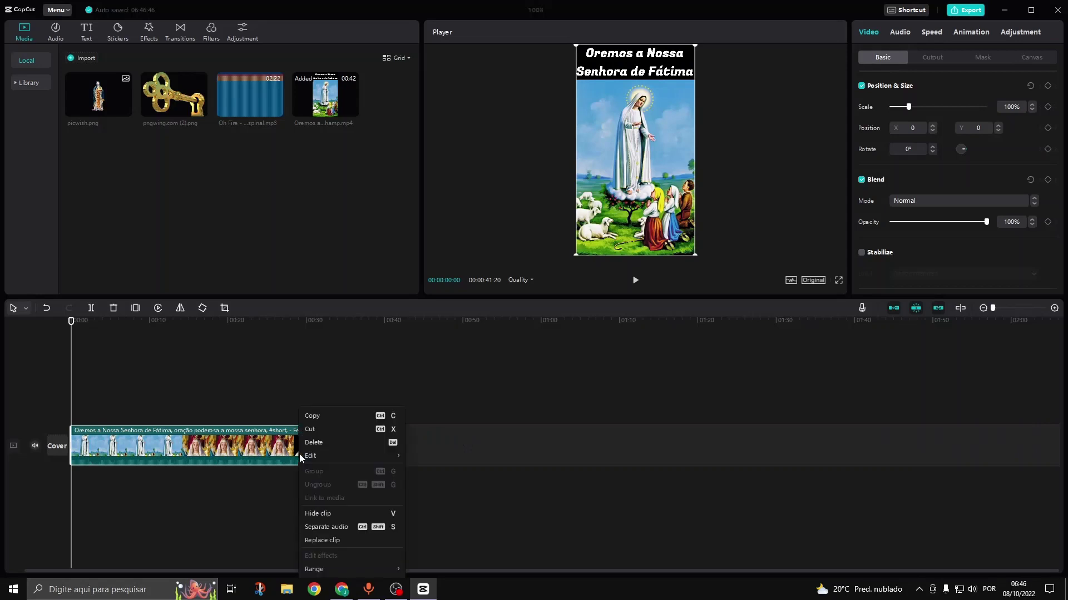
left_click(345, 529)
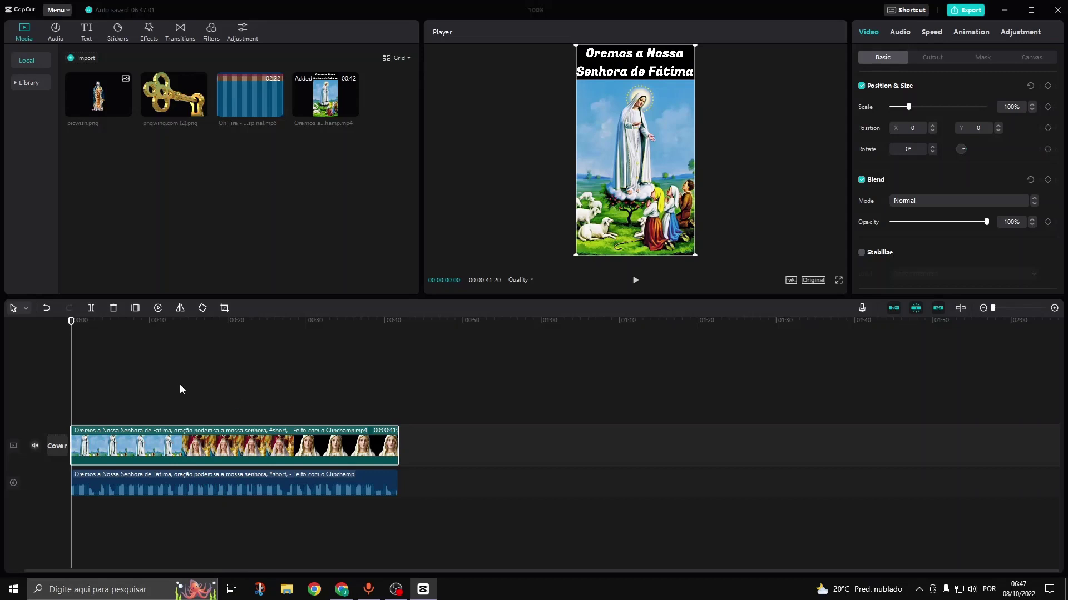
Add the red-outlined Trending text effect above the video for its full duration and enlarge the text to nearly the frame's width.
mouse_move(84, 95)
left_click(92, 34)
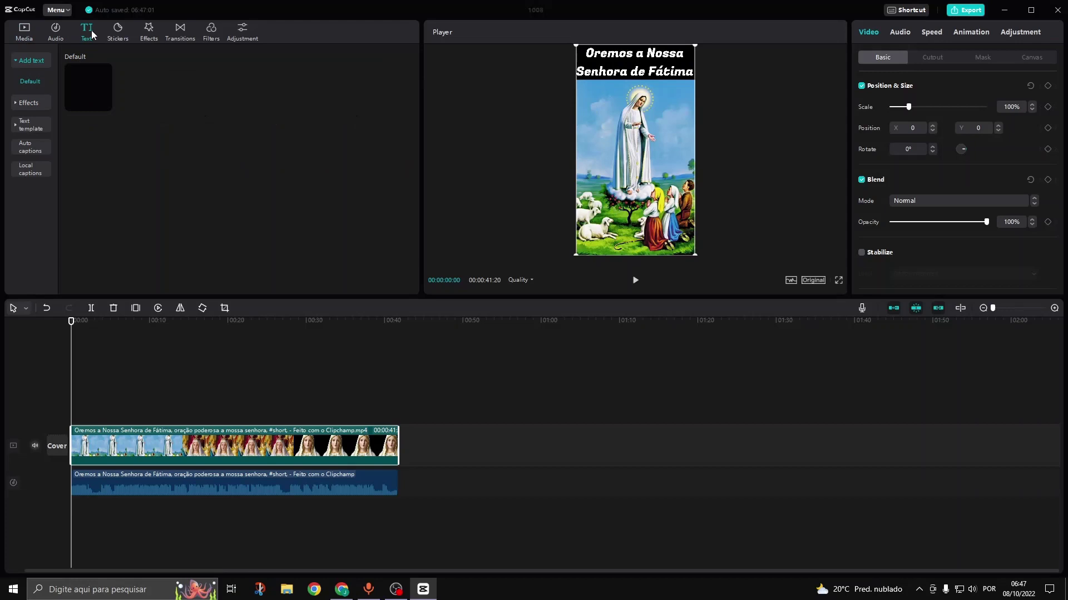
left_click(37, 104)
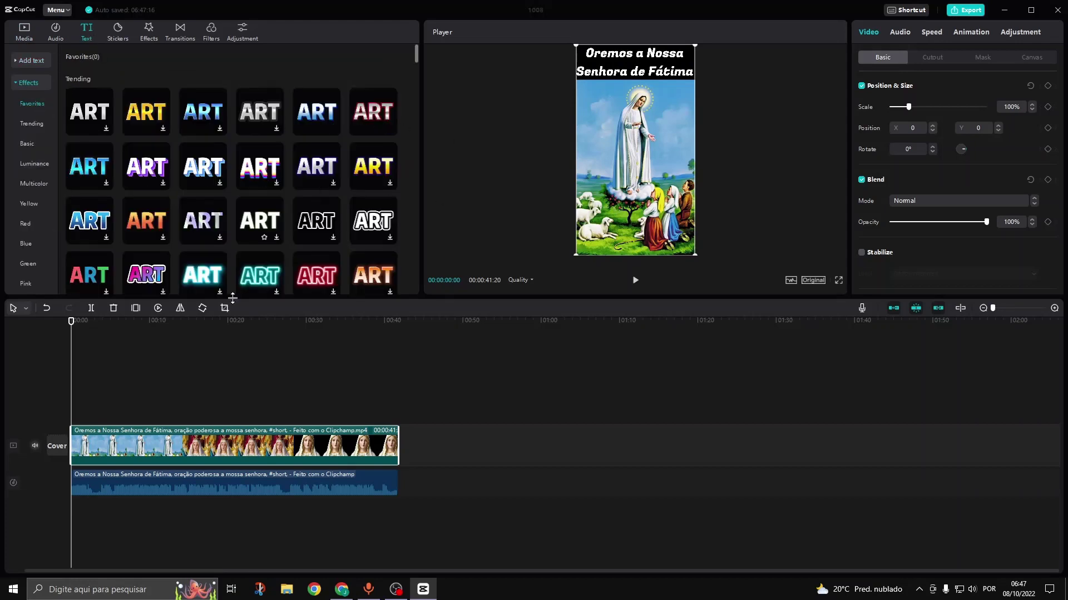
left_click_drag(384, 129, 394, 428)
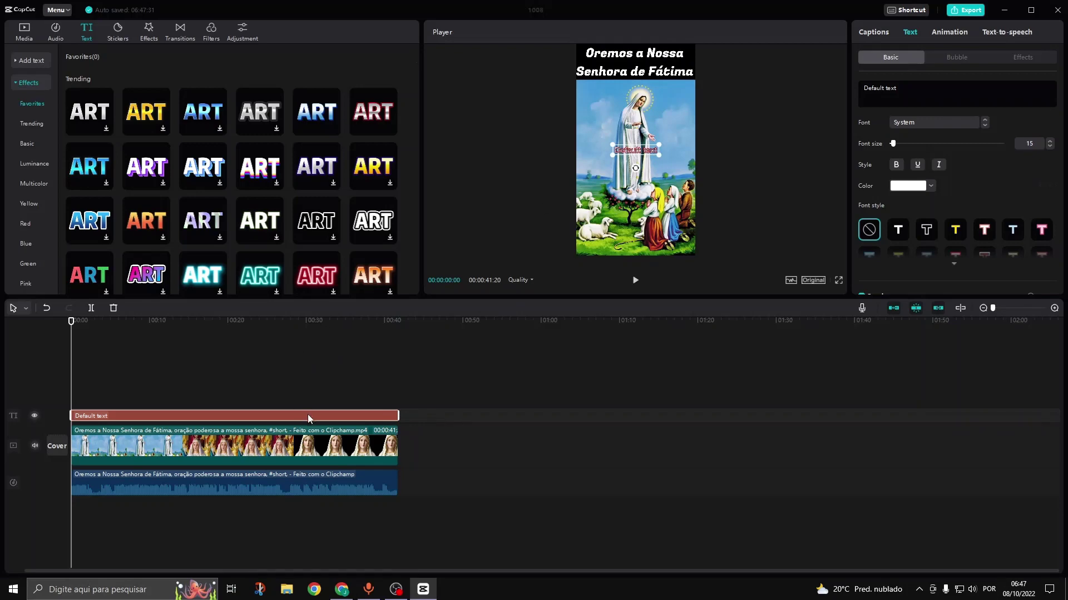
left_click_drag(657, 153, 672, 187)
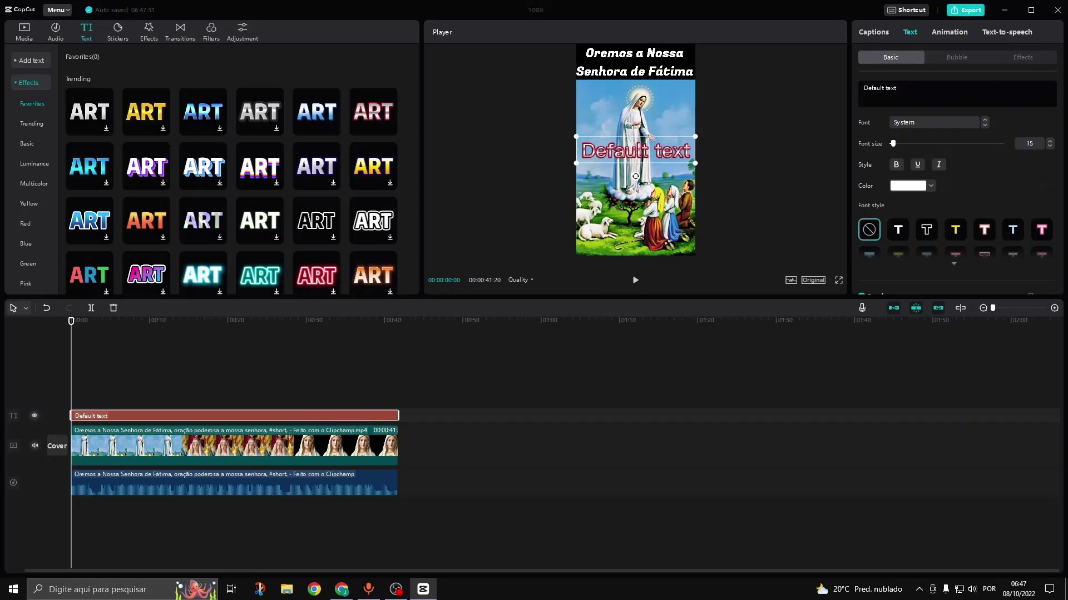
Replace the default wording of the text clip with "texto".
left_click(895, 88)
key("BackSpace")
key("BackSpace")
key("BackSpace")
key("BackSpace")
key("BackSpace")
key("BackSpace")
key("BackSpace")
key("BackSpace")
key("BackSpace")
key("BackSpace")
key("BackSpace")
key("BackSpace")
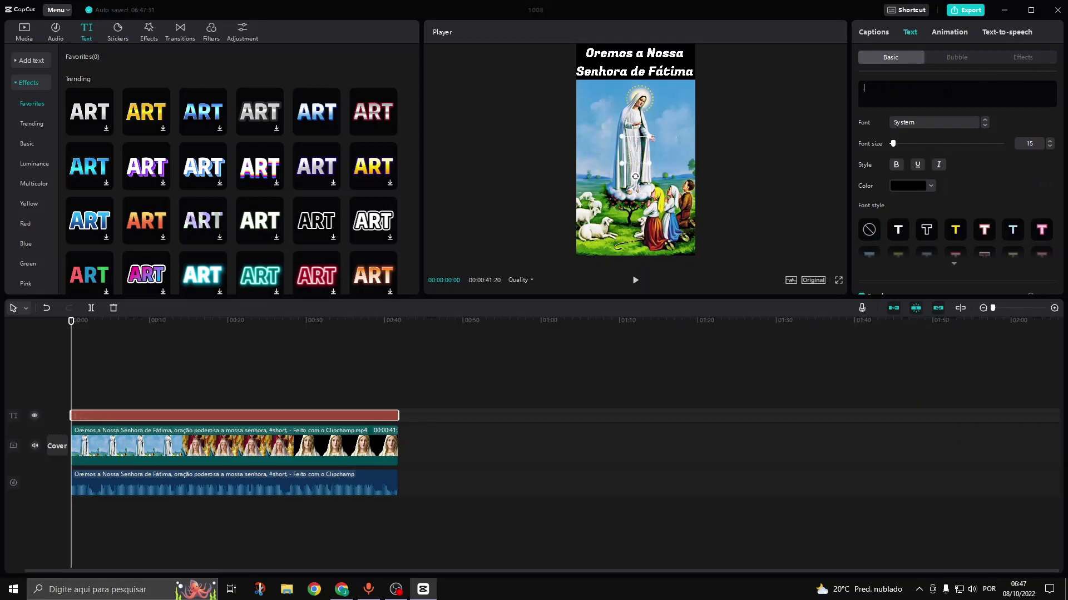
type("texto")
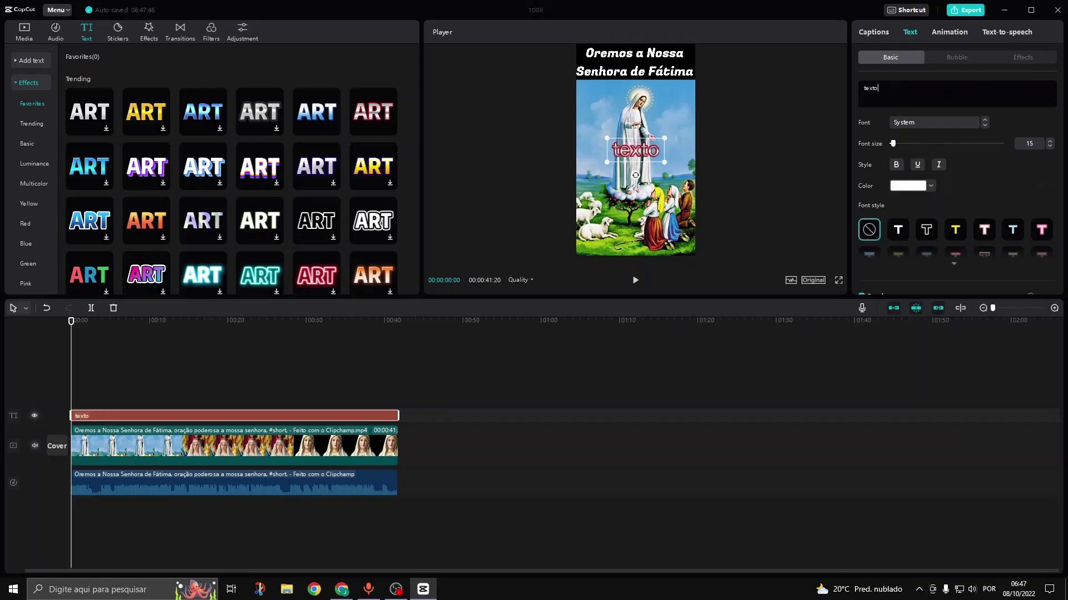
Shorten the text clip to about 17 seconds and position the text at the bottom centre of the video frame.
left_click_drag(641, 144, 614, 100)
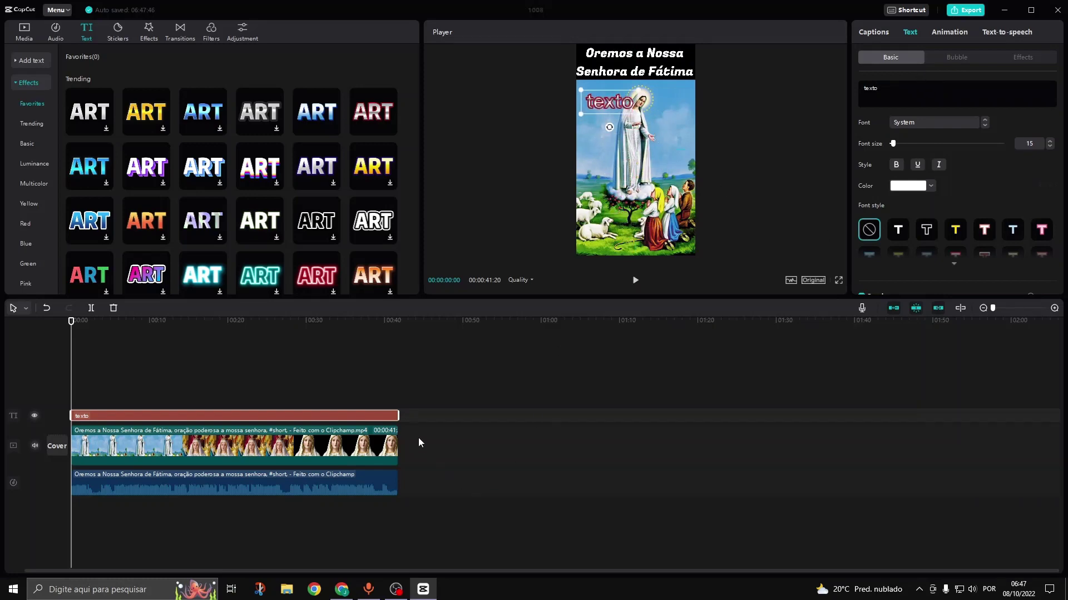
left_click_drag(398, 416, 205, 423)
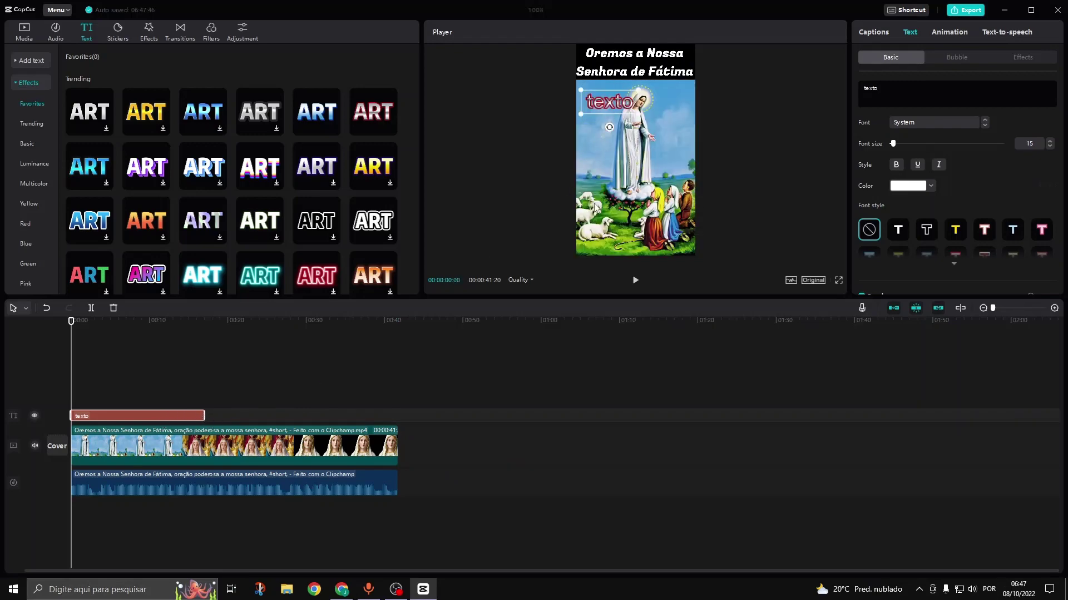
left_click_drag(609, 102, 633, 237)
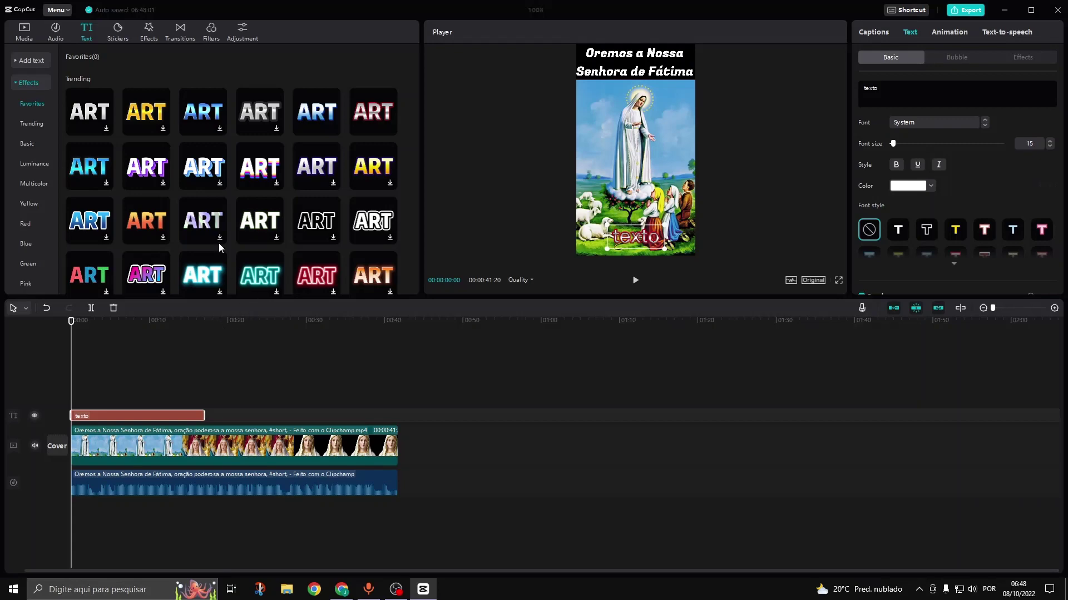
Look through the available stickers, video effects, transitions and filters.
left_click(118, 40)
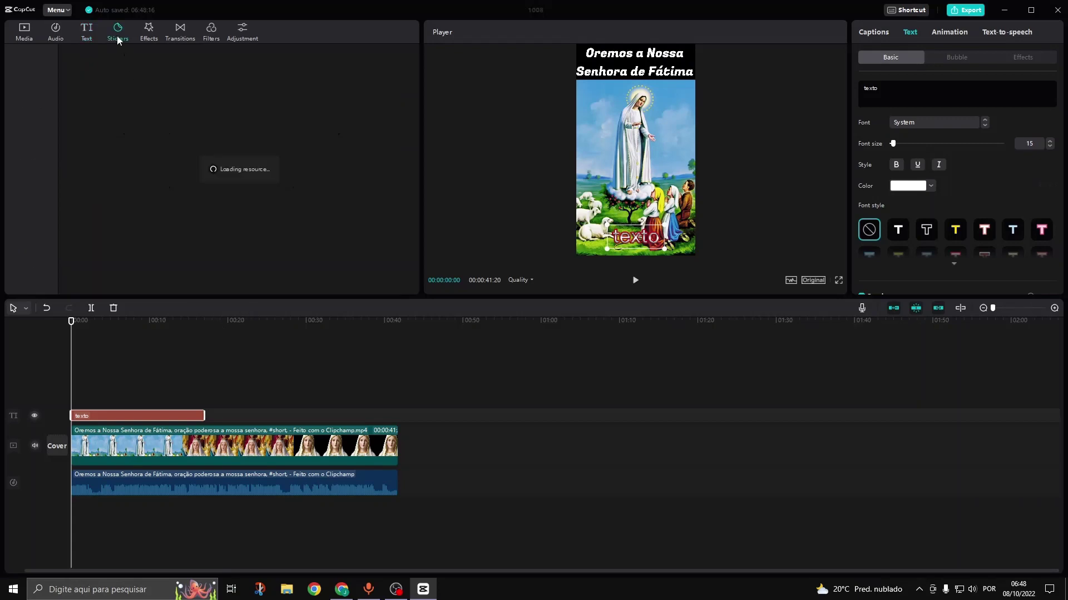
left_click(153, 34)
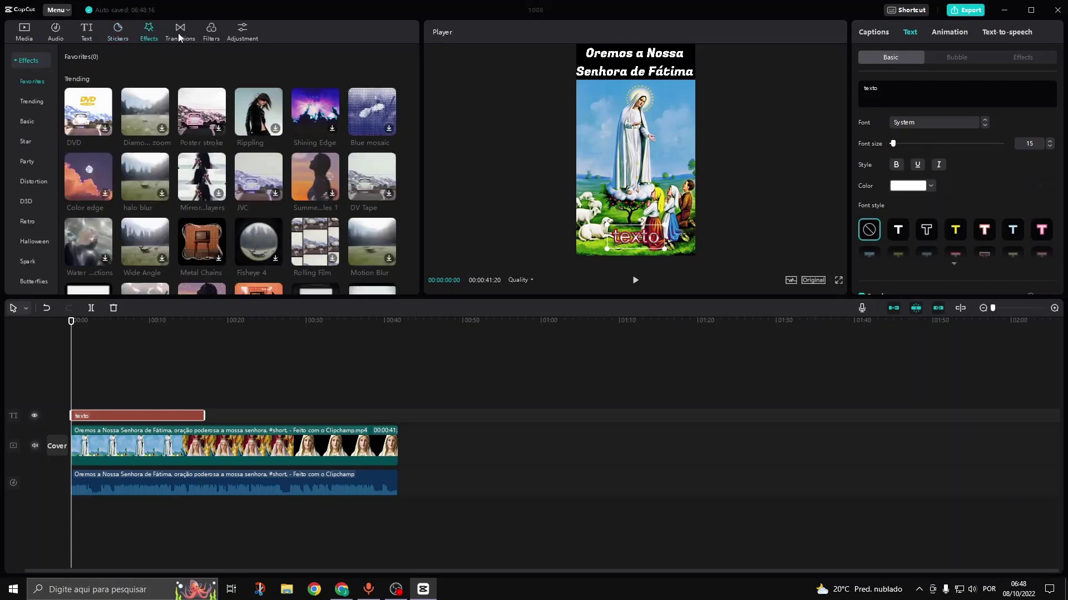
left_click(179, 37)
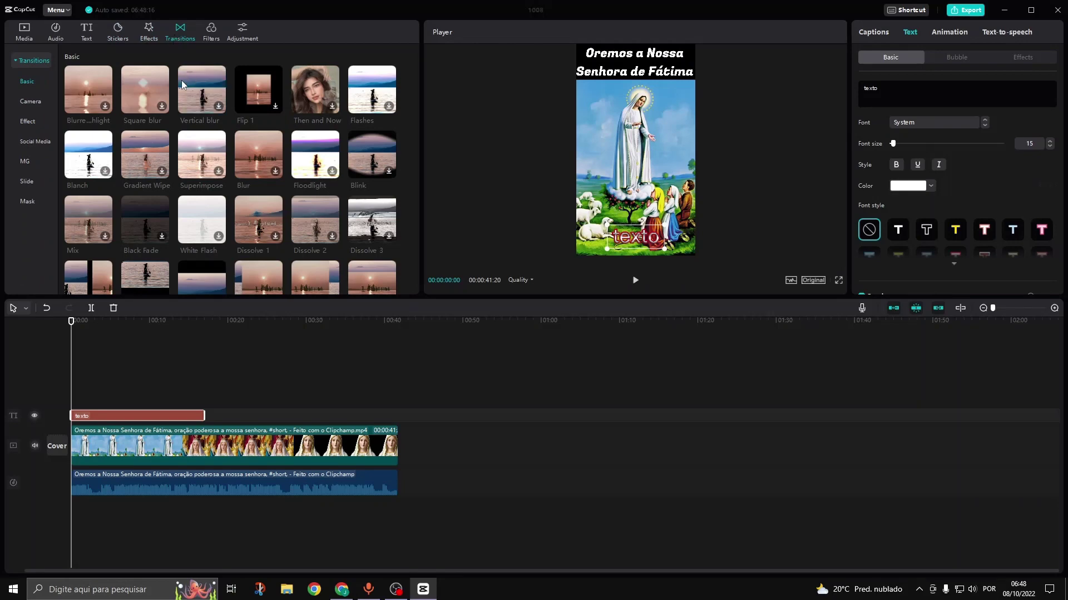
left_click(211, 32)
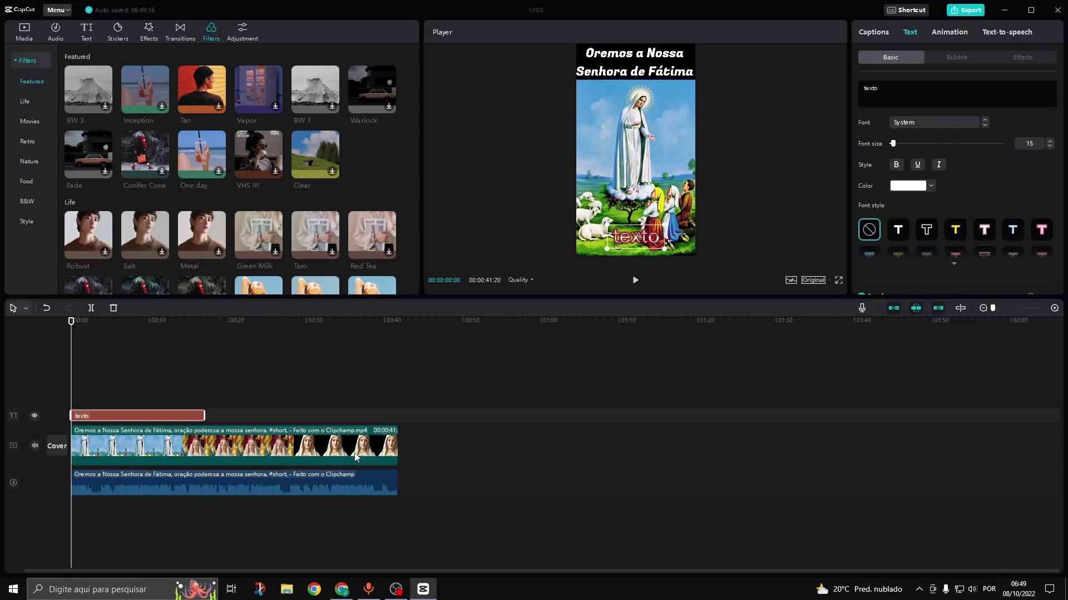
Open the export settings and examine the resolution choices and the watermark removal option.
left_click(965, 10)
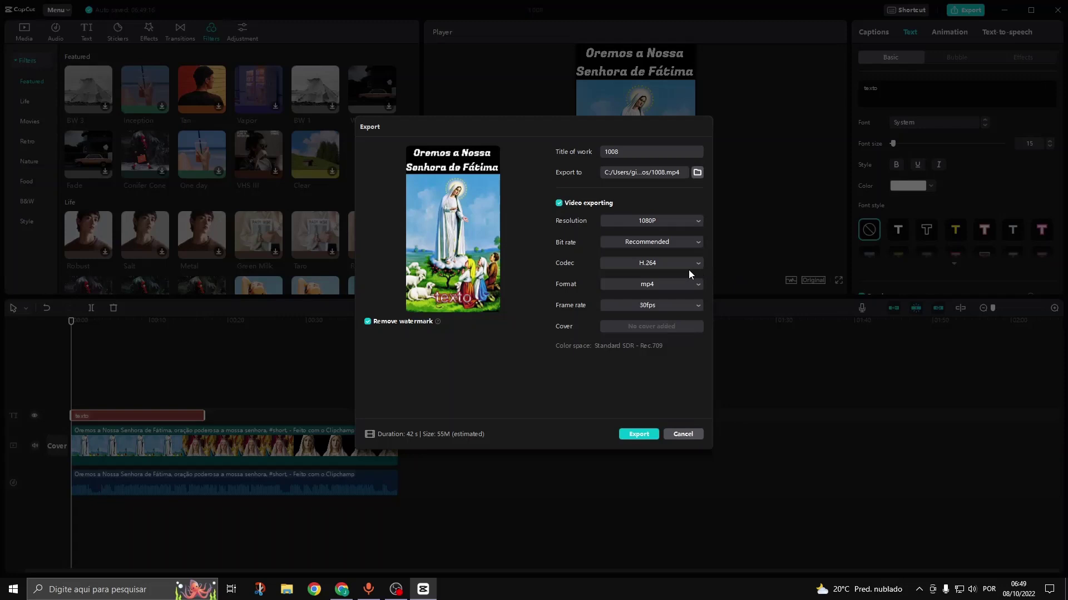
left_click(663, 227)
left_click(663, 225)
left_click(368, 322)
left_click(367, 322)
left_click(697, 173)
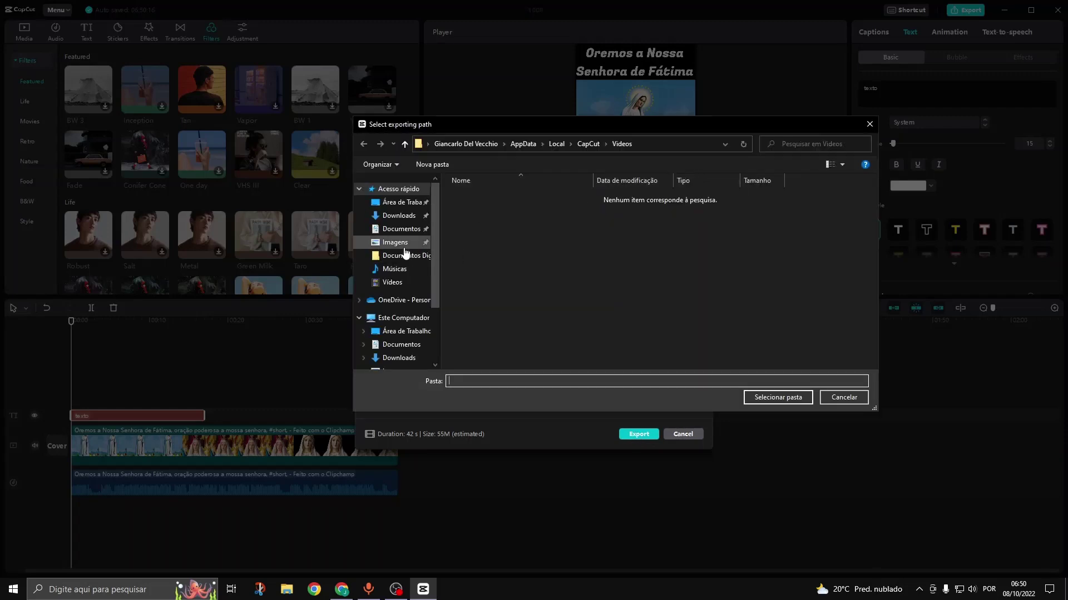
left_click(401, 229)
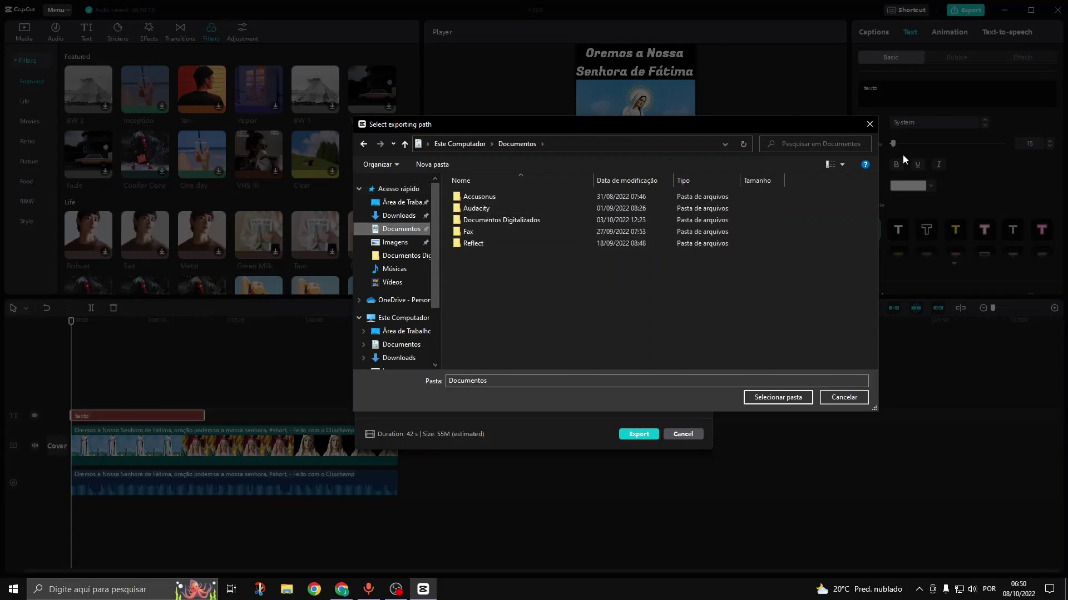
left_click(869, 124)
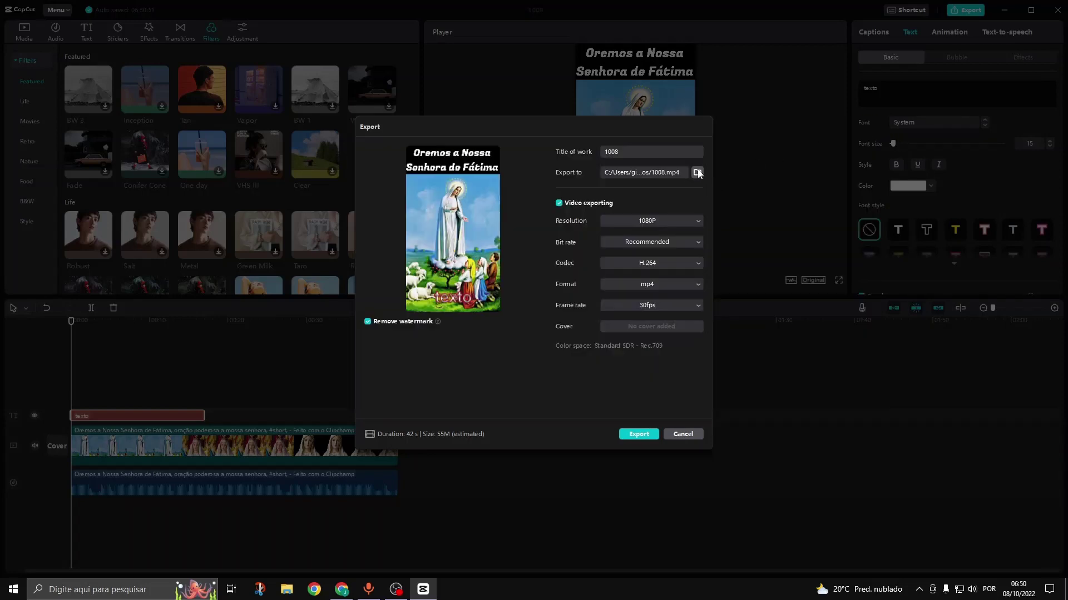